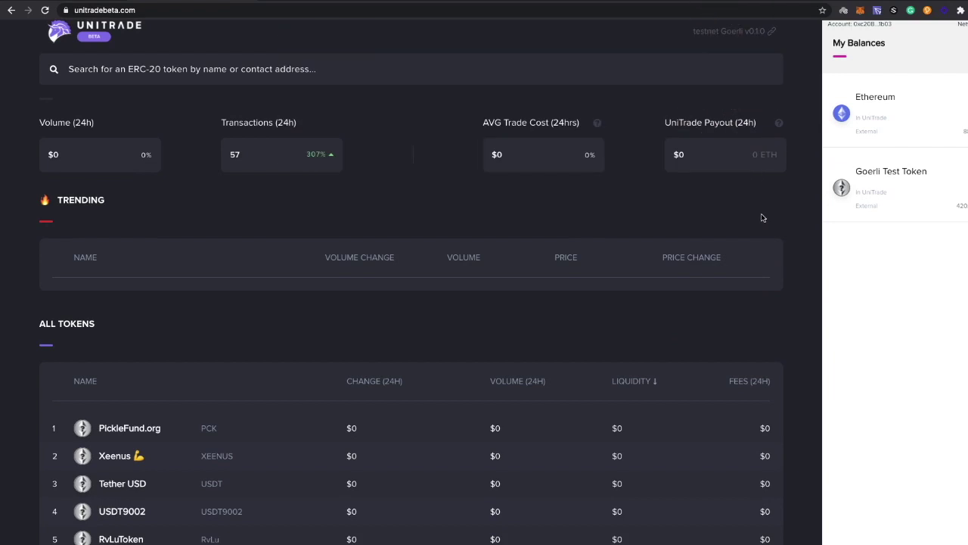
# Find Helix Nebula V2 in the token list and open its UNV2/ETH pair page.
pyautogui.scroll(1, 762, 218)
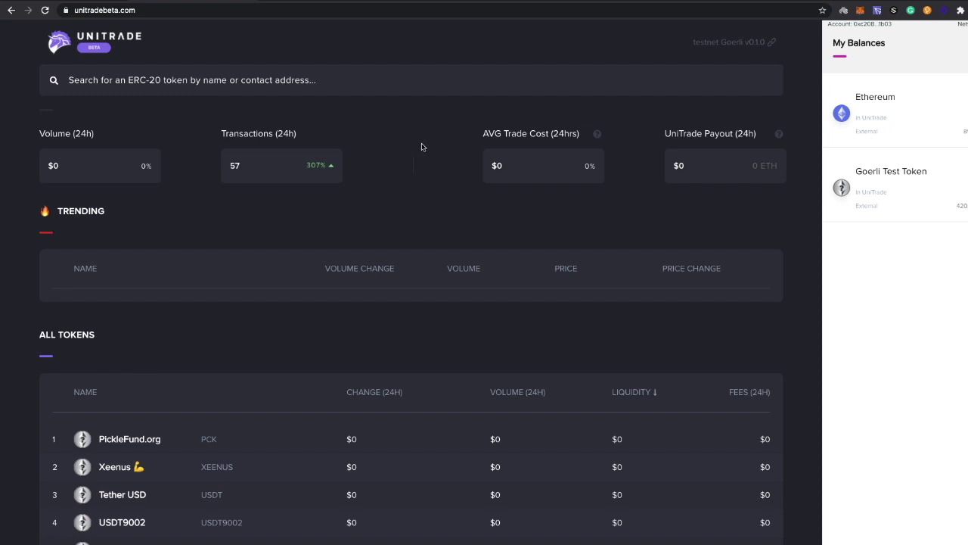
pyautogui.scroll(-5, 378, 147)
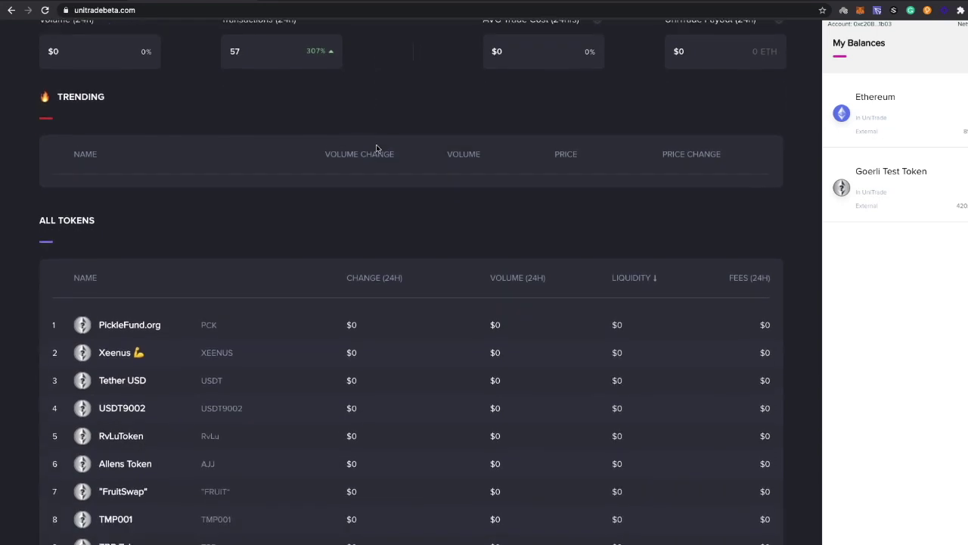
pyautogui.scroll(-2, 317, 139)
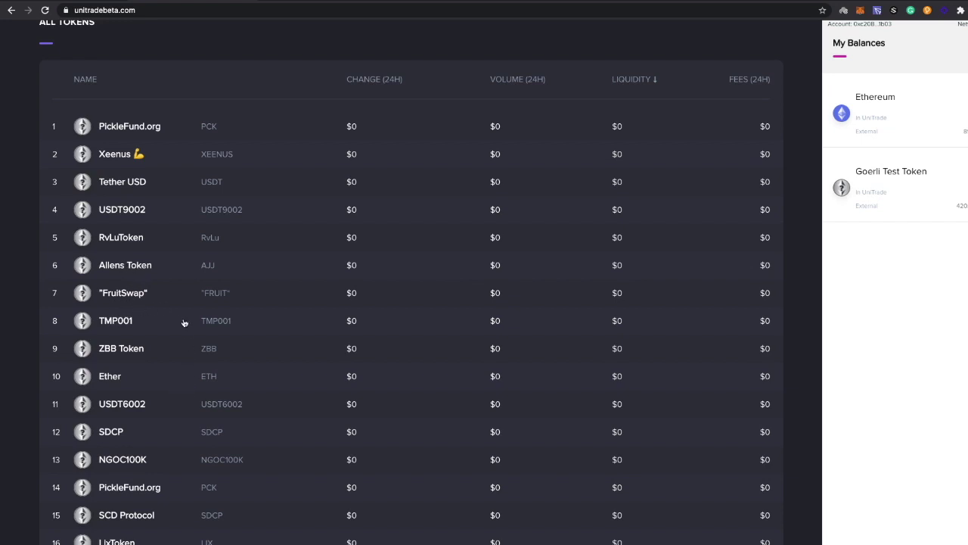
pyautogui.scroll(-2, 163, 242)
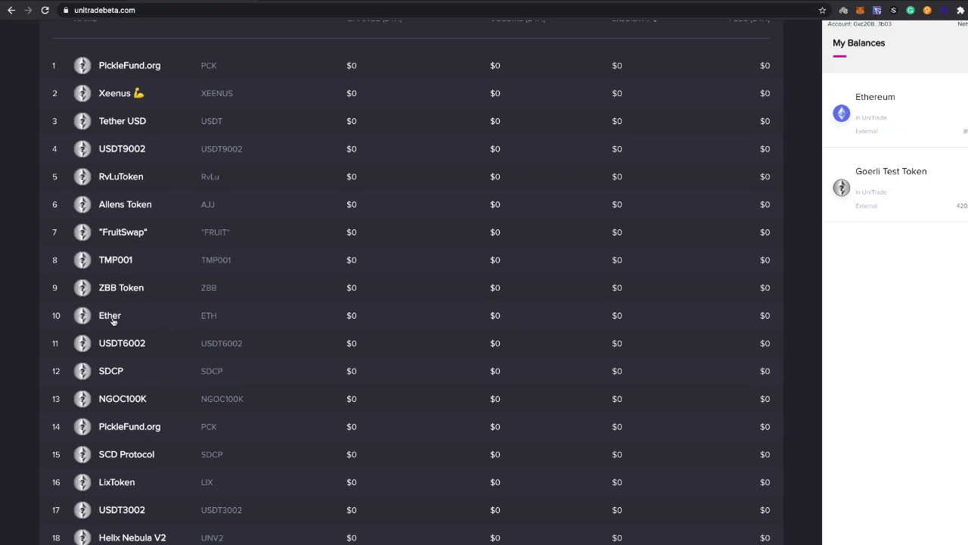
pyautogui.scroll(-2, 143, 432)
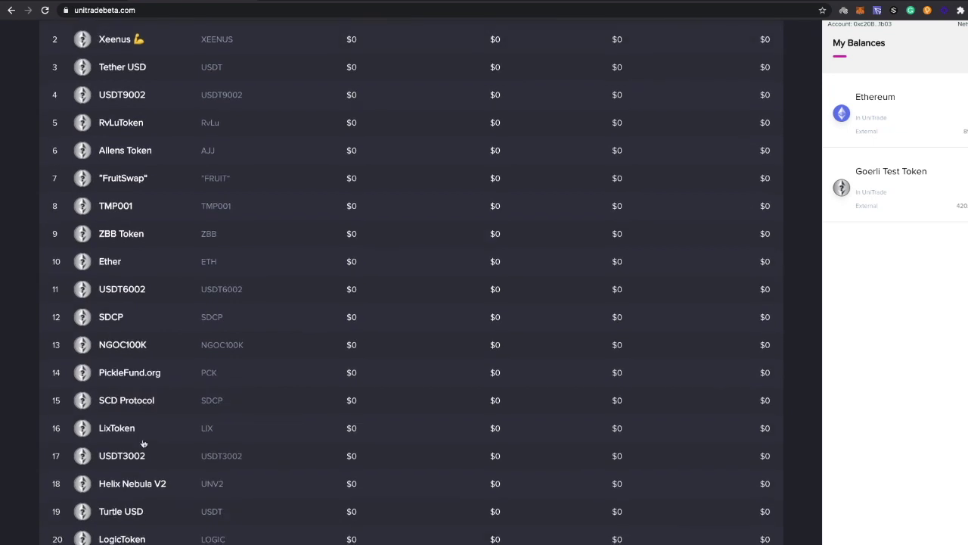
pyautogui.click(137, 488)
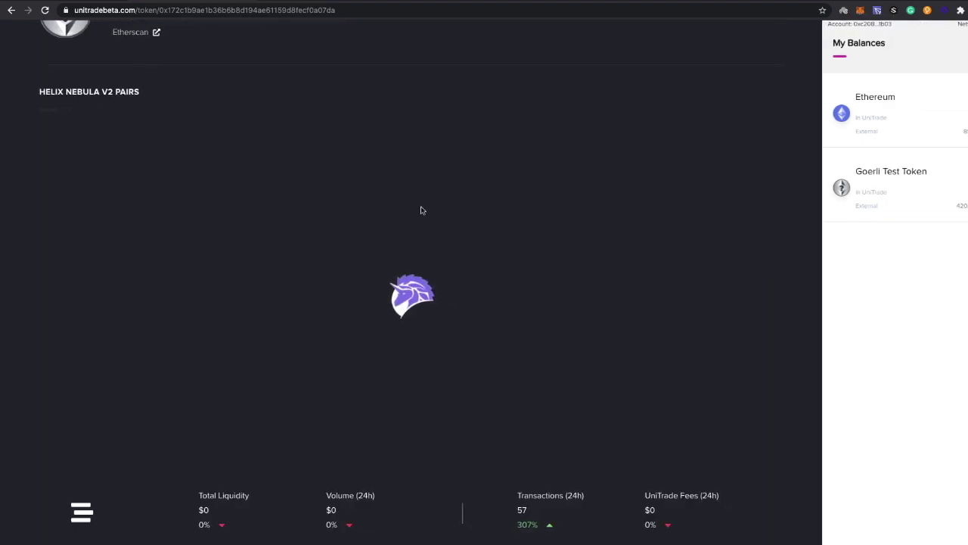
# Bring the BUY : UNV2 form into view, showing an 89.49 ETH spendable balance.
pyautogui.scroll(5, 3, 220)
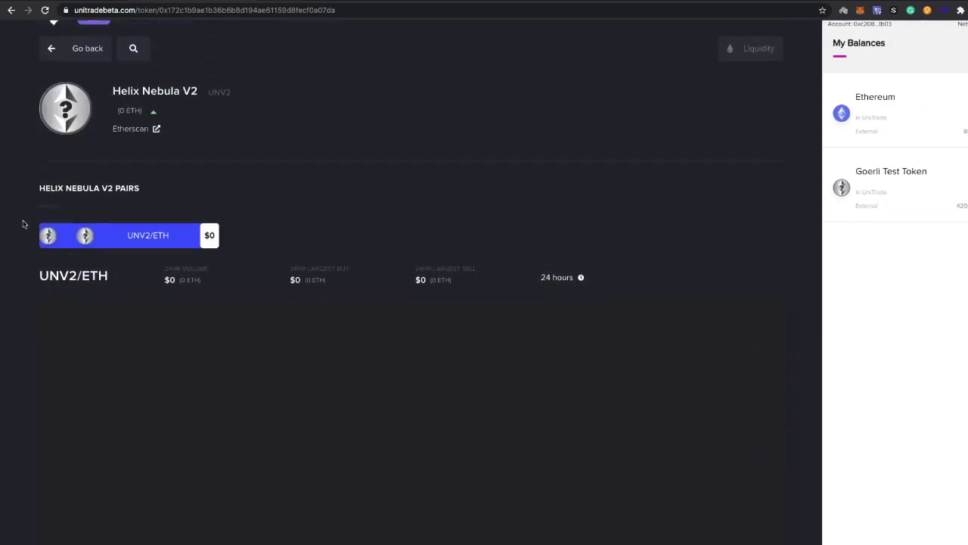
pyautogui.scroll(1, 22, 224)
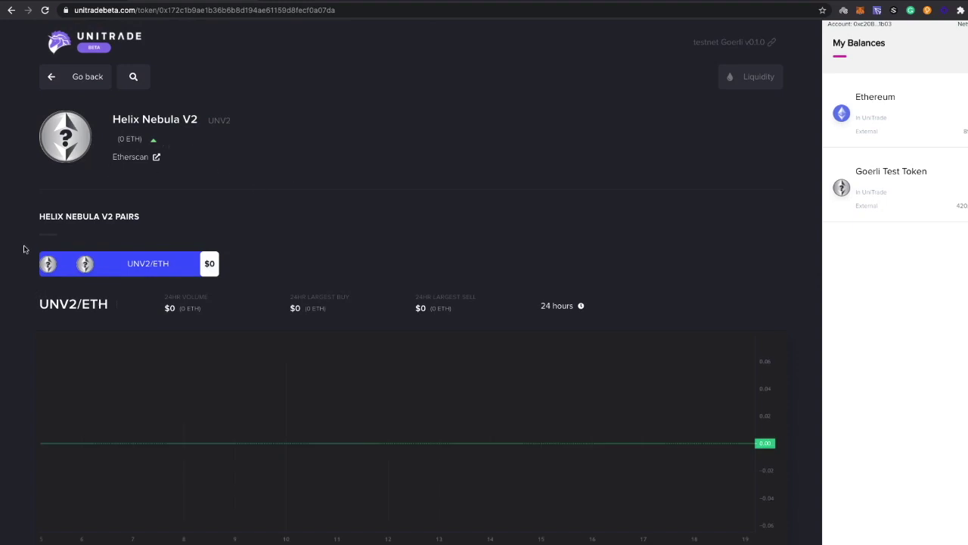
pyautogui.scroll(-5, 38, 265)
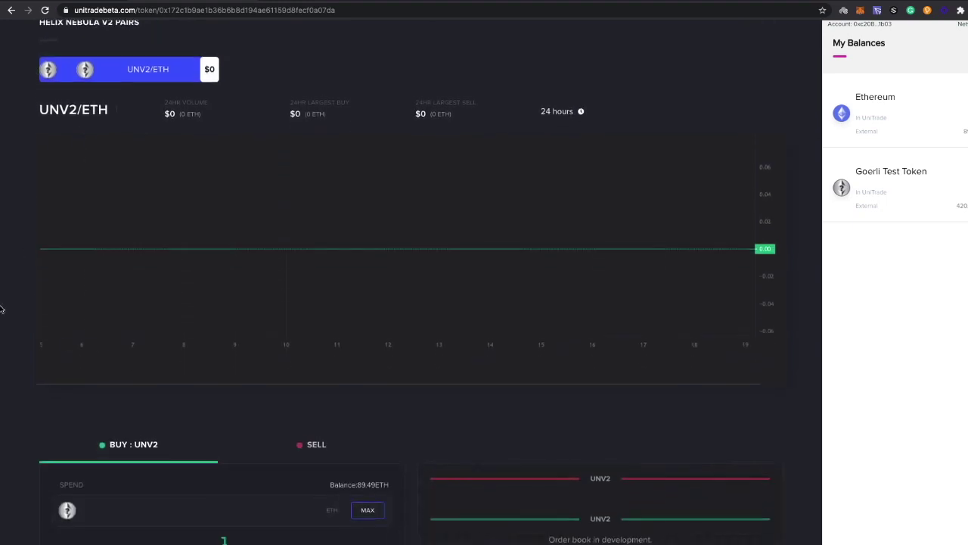
pyautogui.scroll(-7, 6, 295)
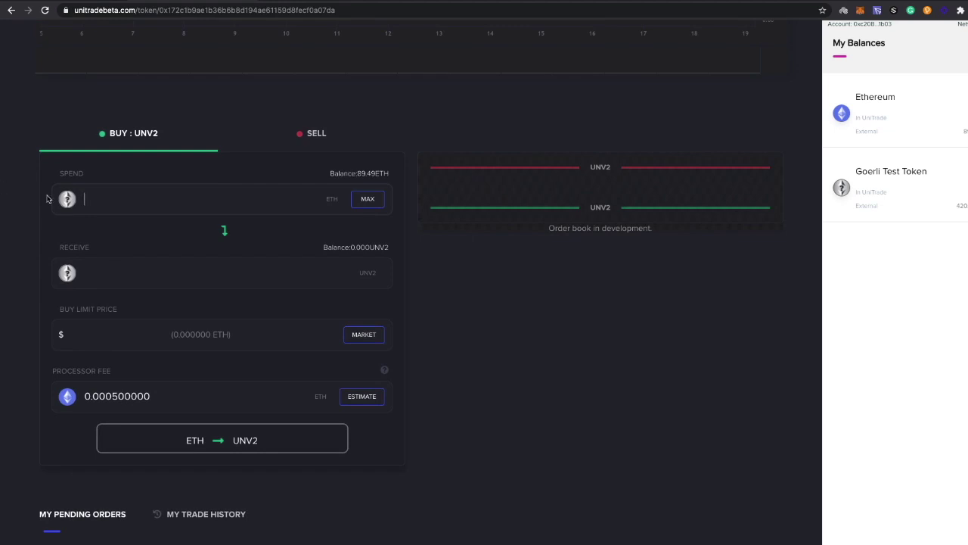
# Fill the limit price at market and set Spend to 3 ETH, receiving 26.104412 UNV2.
pyautogui.write('1')
pyautogui.click(375, 338)
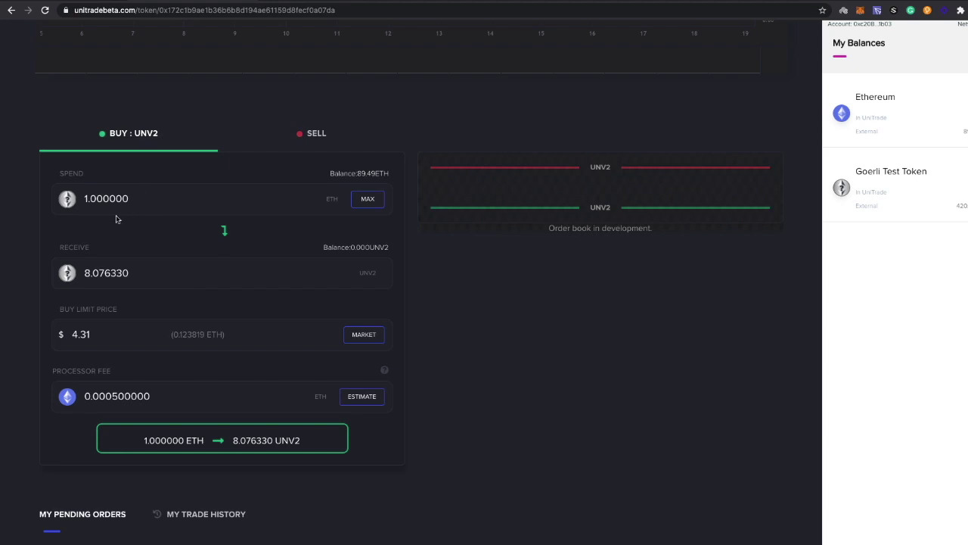
pyautogui.click(162, 199)
pyautogui.moveTo(148, 202); pyautogui.dragTo(22, 201)
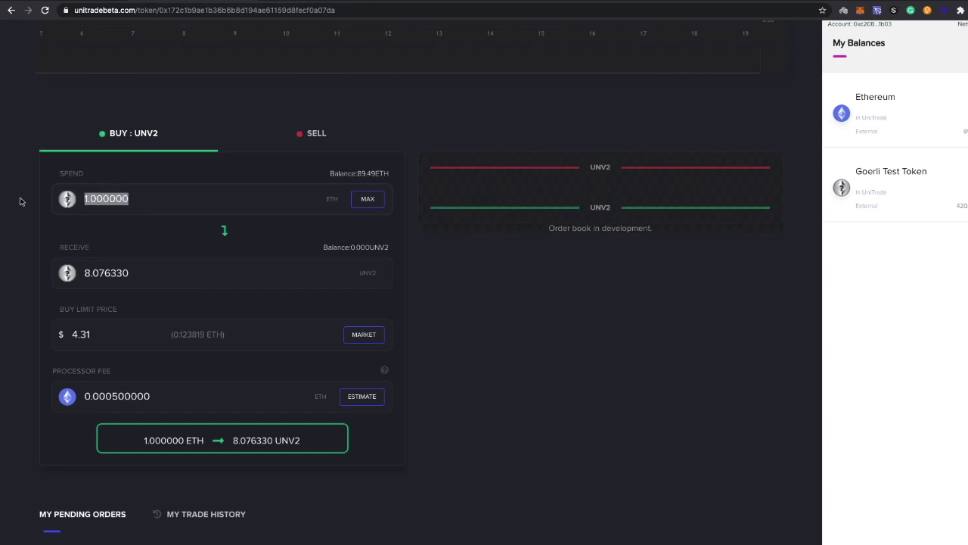
pyautogui.write('3')
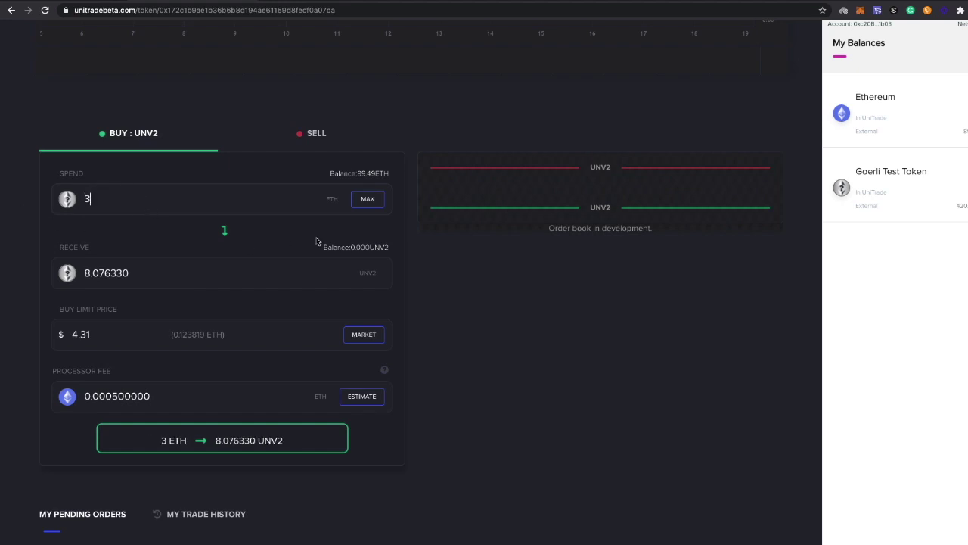
pyautogui.click(176, 280)
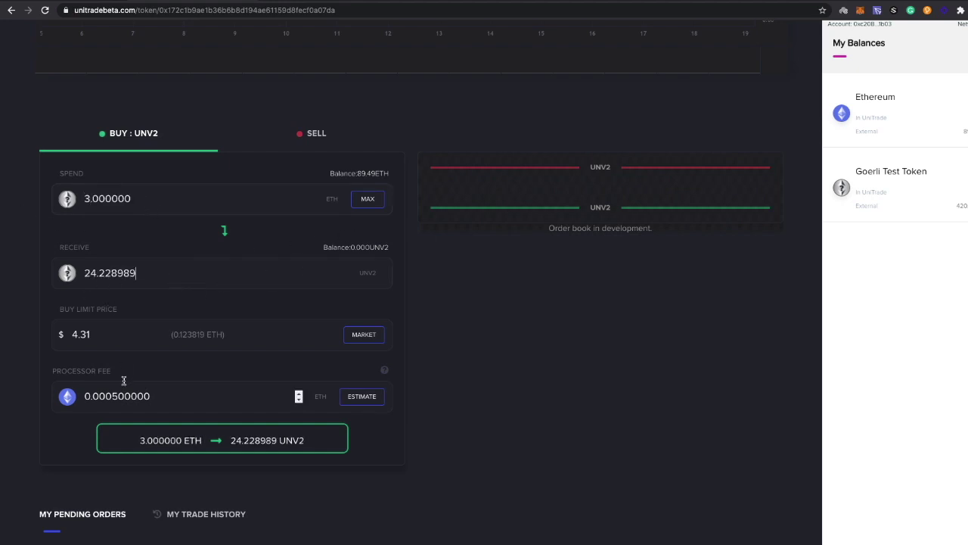
# Lower the buy limit price from 4.31 to 4.00 and submit the order for confirmation.
pyautogui.click(109, 335)
pyautogui.moveTo(104, 338); pyautogui.dragTo(79, 338)
pyautogui.write('00')
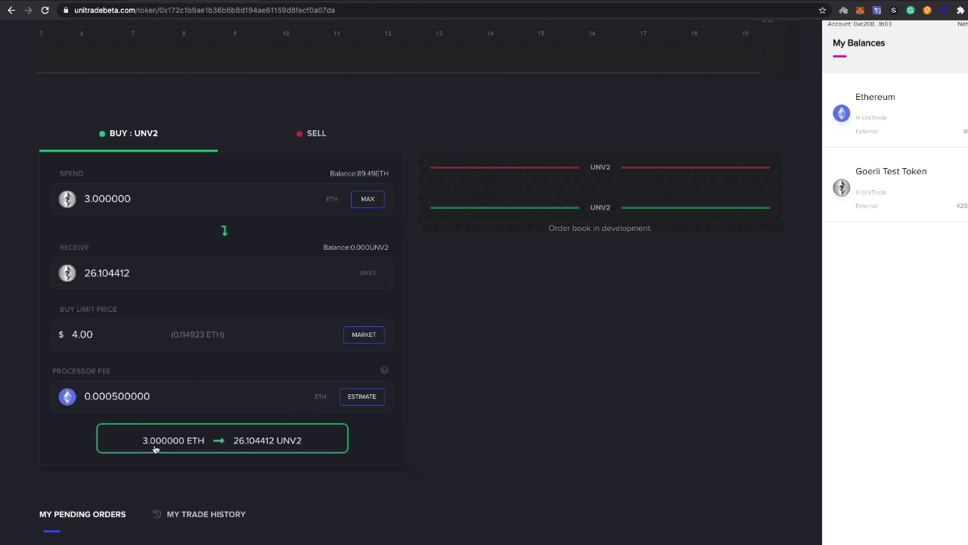
pyautogui.click(244, 448)
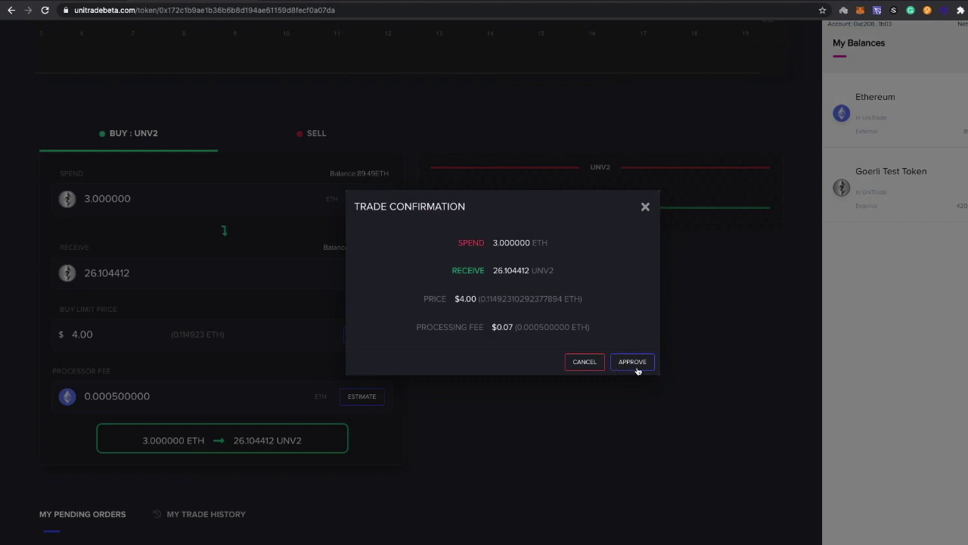
# Approve the 3 ETH → UNV2 trade details in the Trade Confirmation dialog.
pyautogui.click(634, 363)
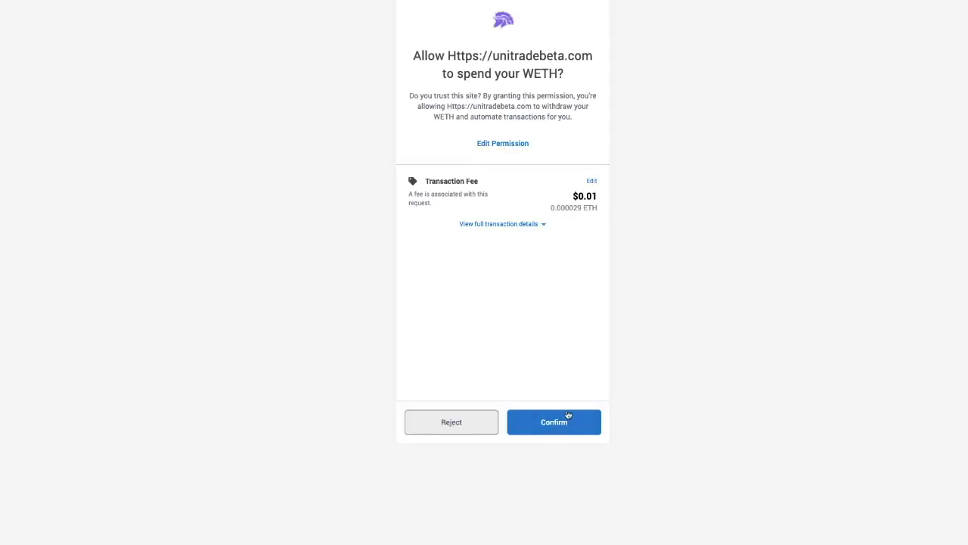
# Confirm the WETH spending permission in MetaMask using the Fast gas fee of $1.58.
pyautogui.click(593, 184)
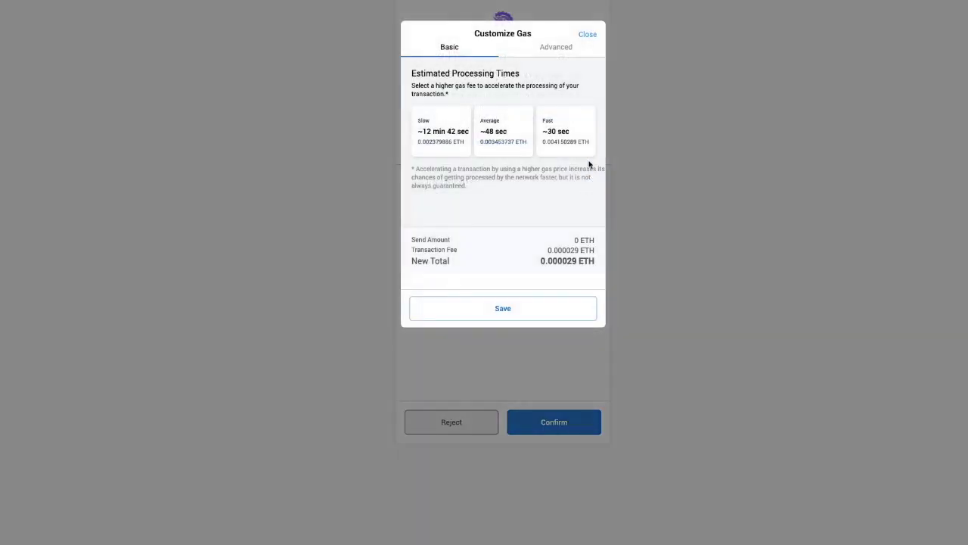
pyautogui.click(575, 155)
pyautogui.click(553, 309)
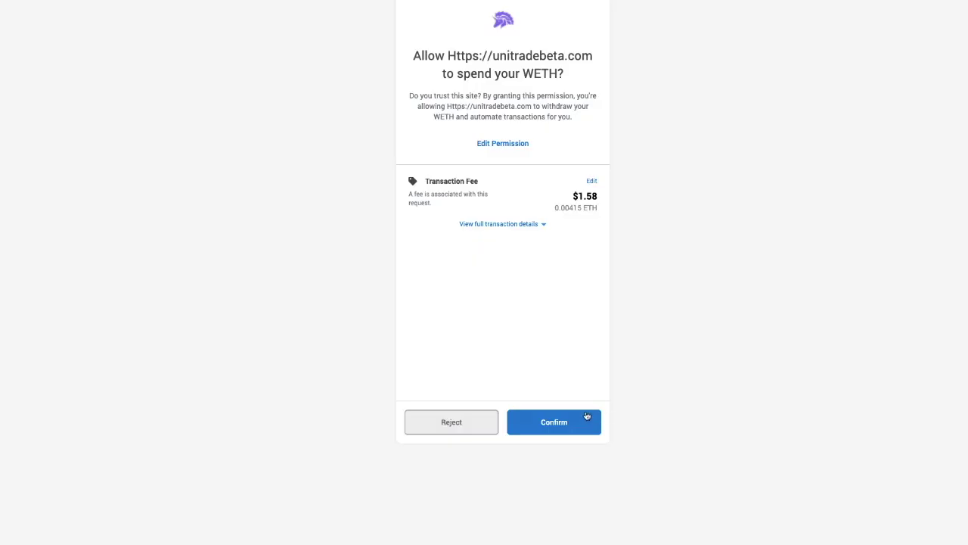
pyautogui.click(579, 422)
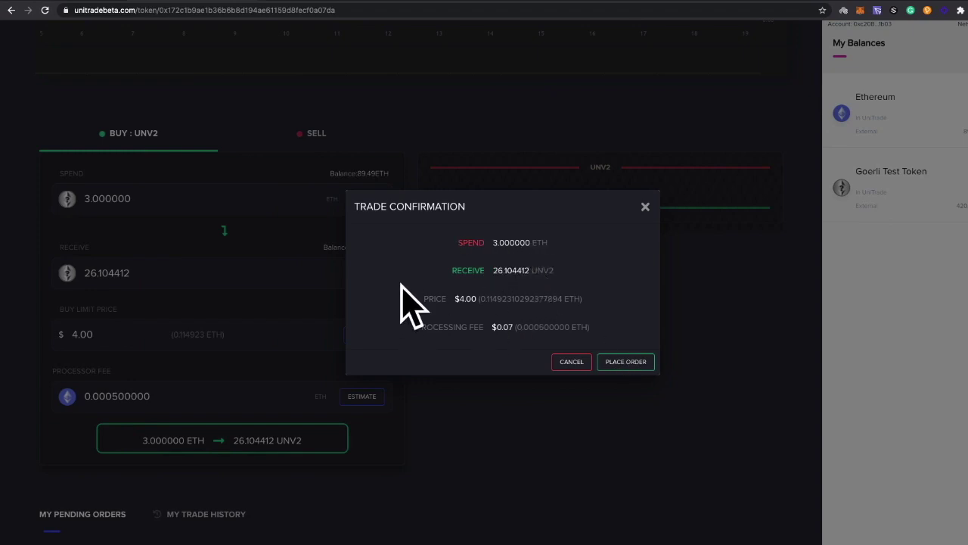
# Place the 3 ETH UNV2 limit order and confirm its 3.0005 ETH MetaMask payment.
pyautogui.click(625, 361)
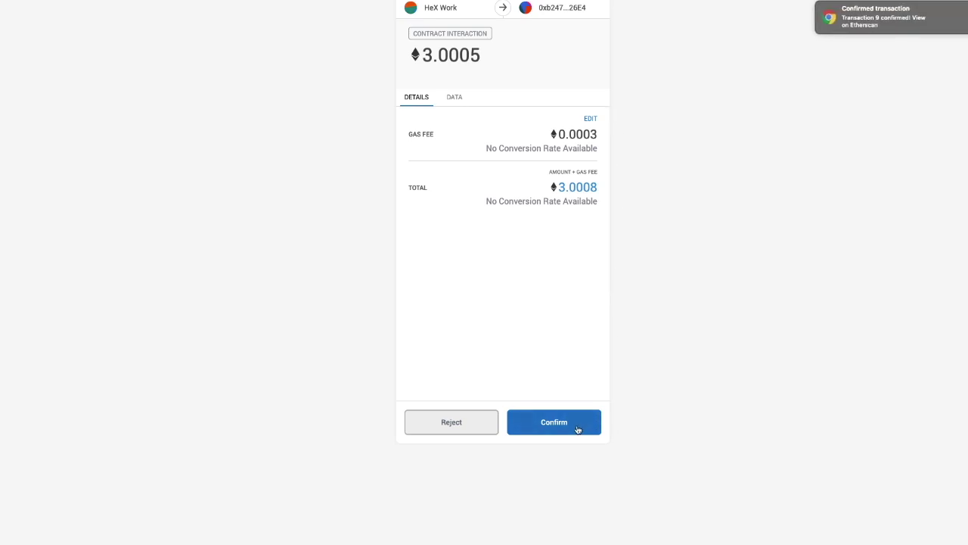
pyautogui.click(578, 429)
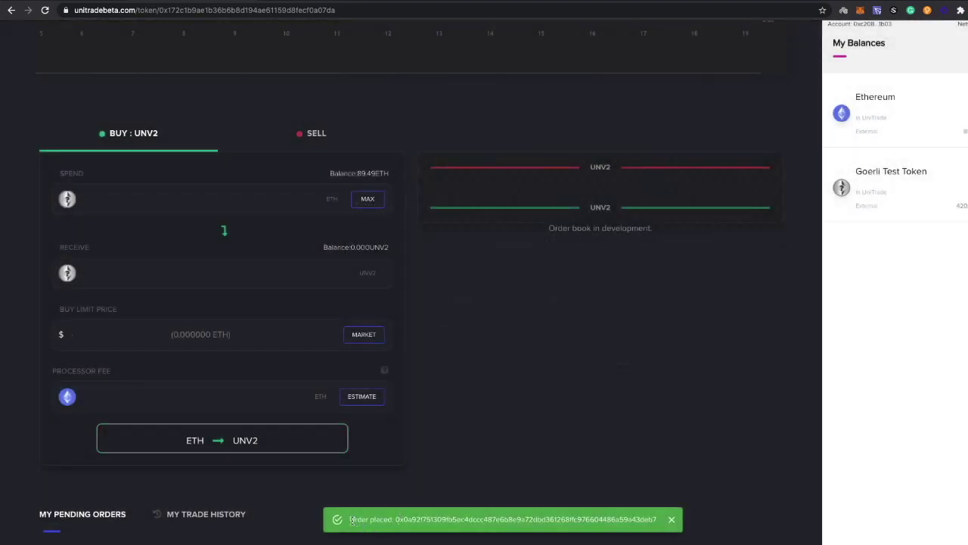
# Dismiss the order-placed notice, scroll down to the pending orders, then view trade history.
pyautogui.moveTo(352, 520); pyautogui.dragTo(659, 522)
pyautogui.click(596, 431)
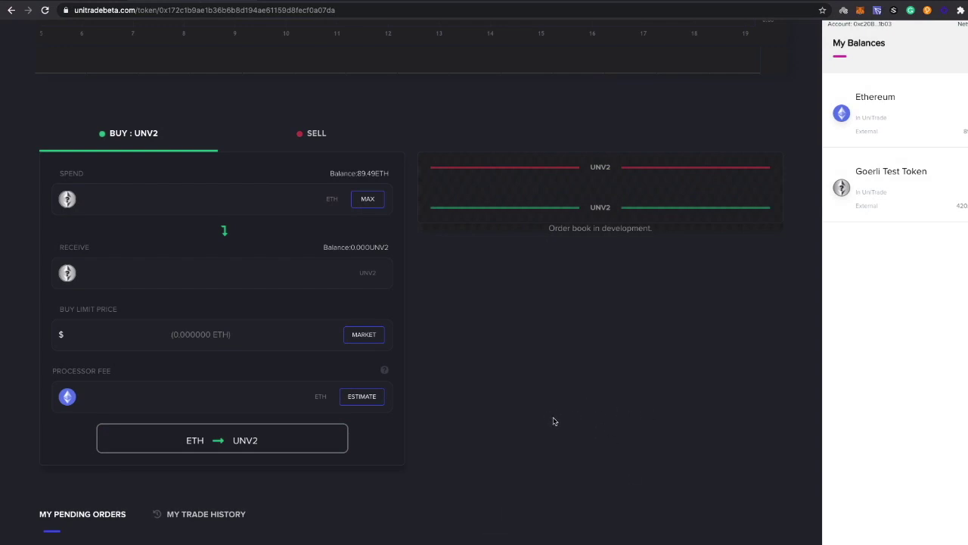
pyautogui.scroll(-4, 553, 421)
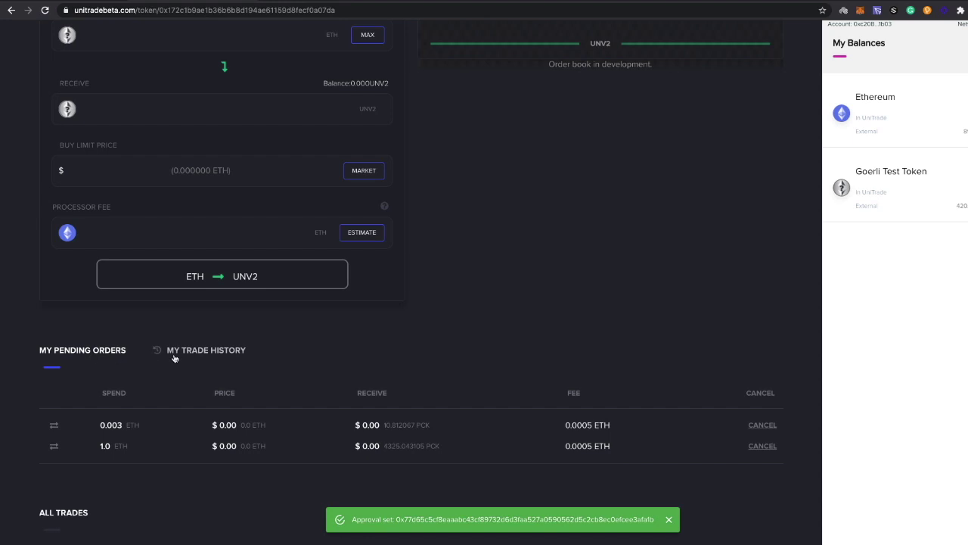
pyautogui.click(230, 351)
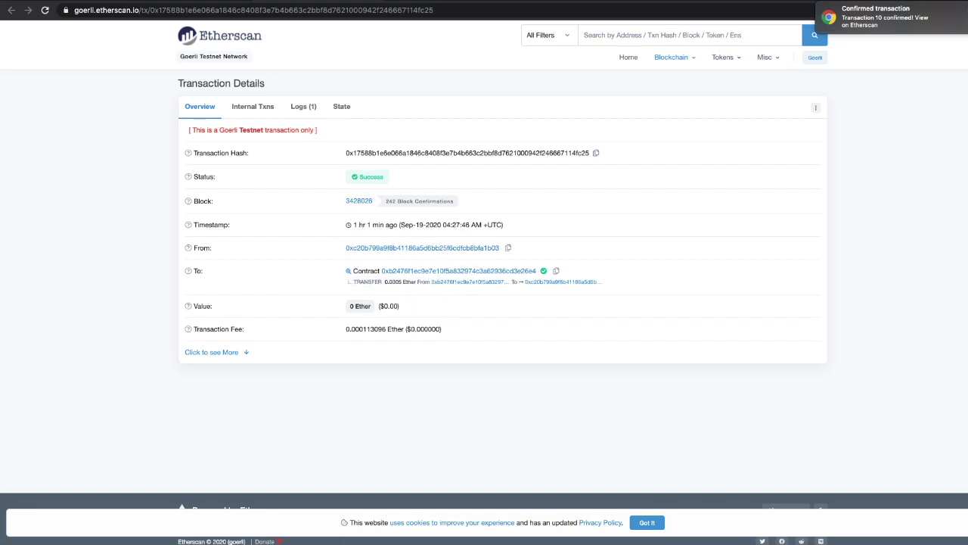
# Return to UniTrade's trade history listing the 0.03 ETH and 1.0 ETH trades.
pyautogui.click(201, 4)
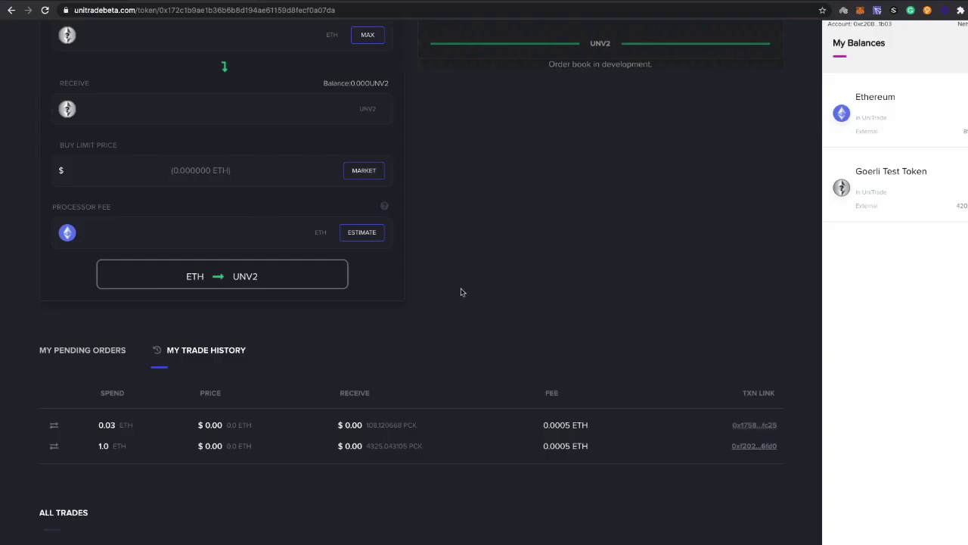
# Reopen the pending orders list and reload the UNV2 page, now showing 86.49 ETH spendable.
pyautogui.click(97, 353)
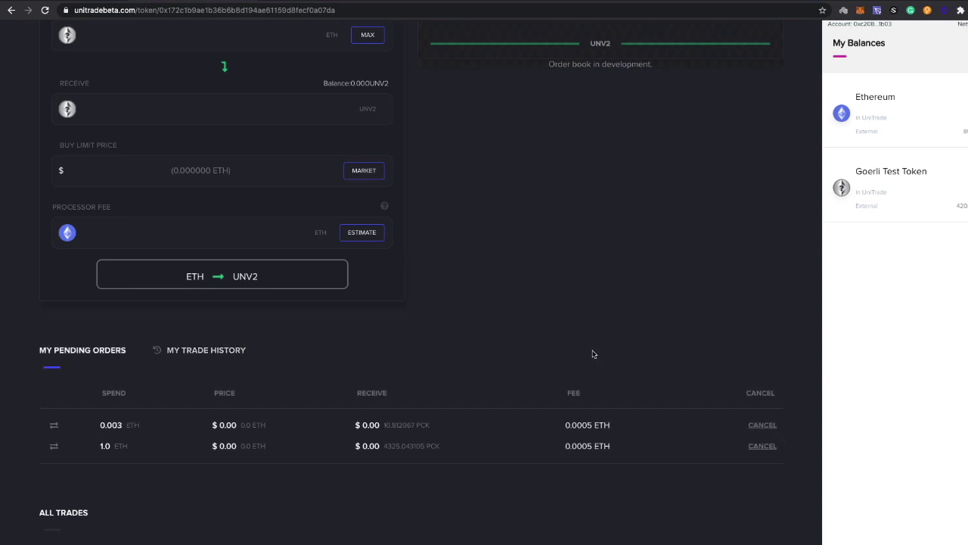
pyautogui.scroll(-1, 594, 353)
pyautogui.scroll(5, 301, 257)
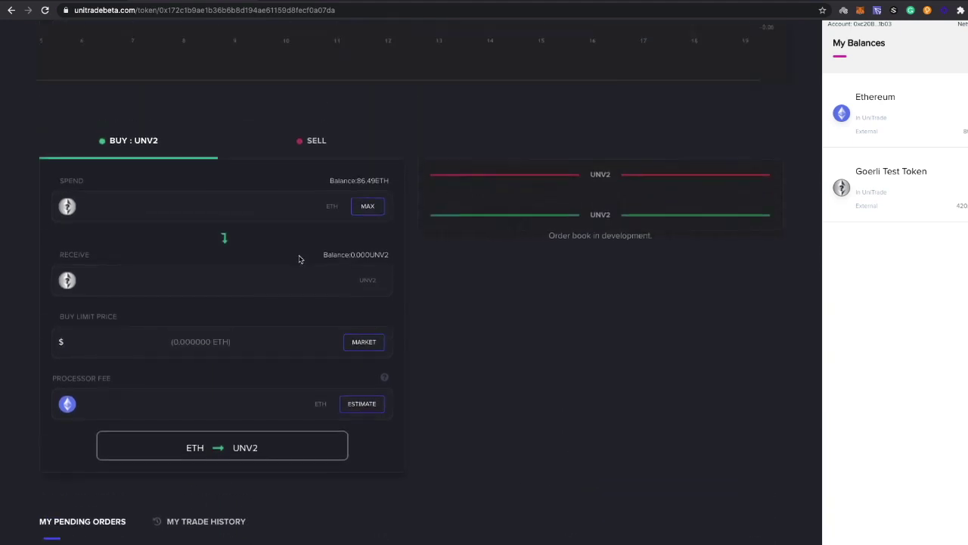
pyautogui.click(44, 12)
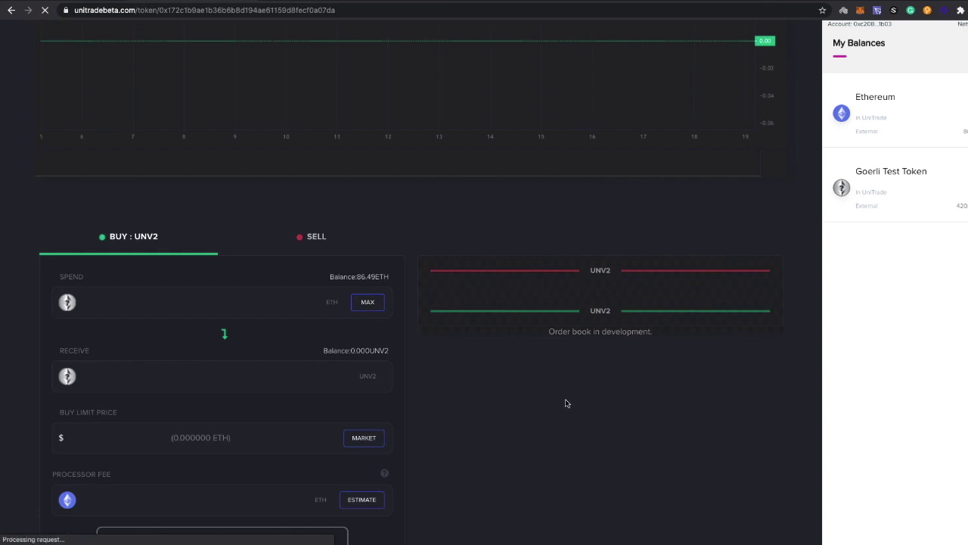